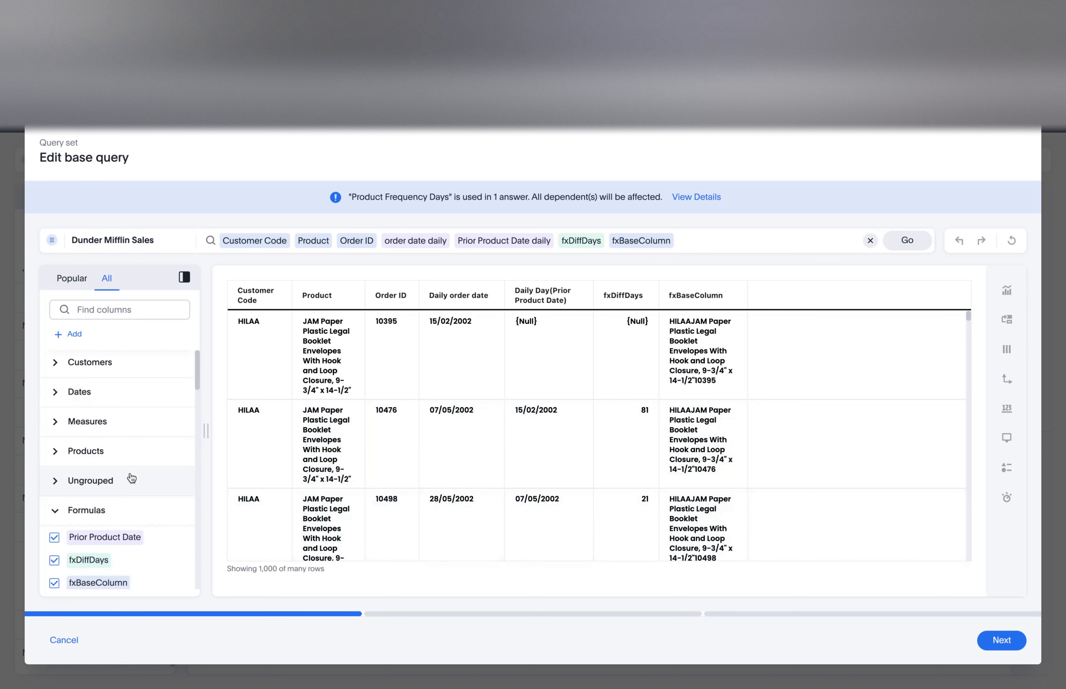
# Open the Prior Product Date formula in the set's base query, review its definition, and close it without saving.
pyautogui.scroll(-4, 132, 478)
pyautogui.scroll(3, 131, 480)
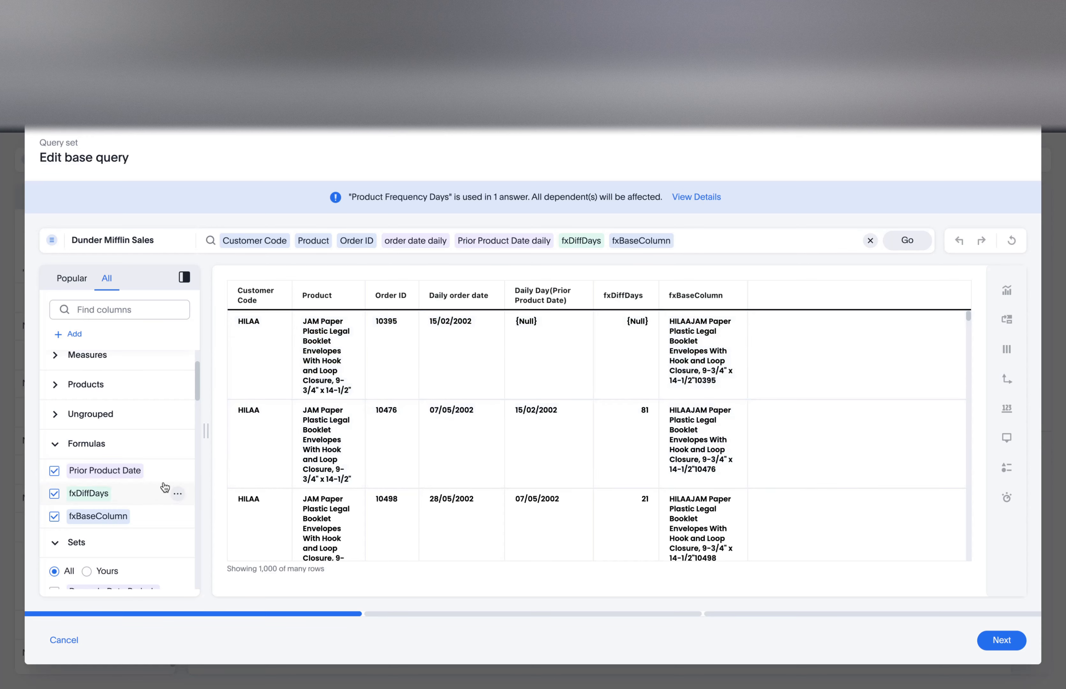
pyautogui.click(177, 473)
pyautogui.click(148, 494)
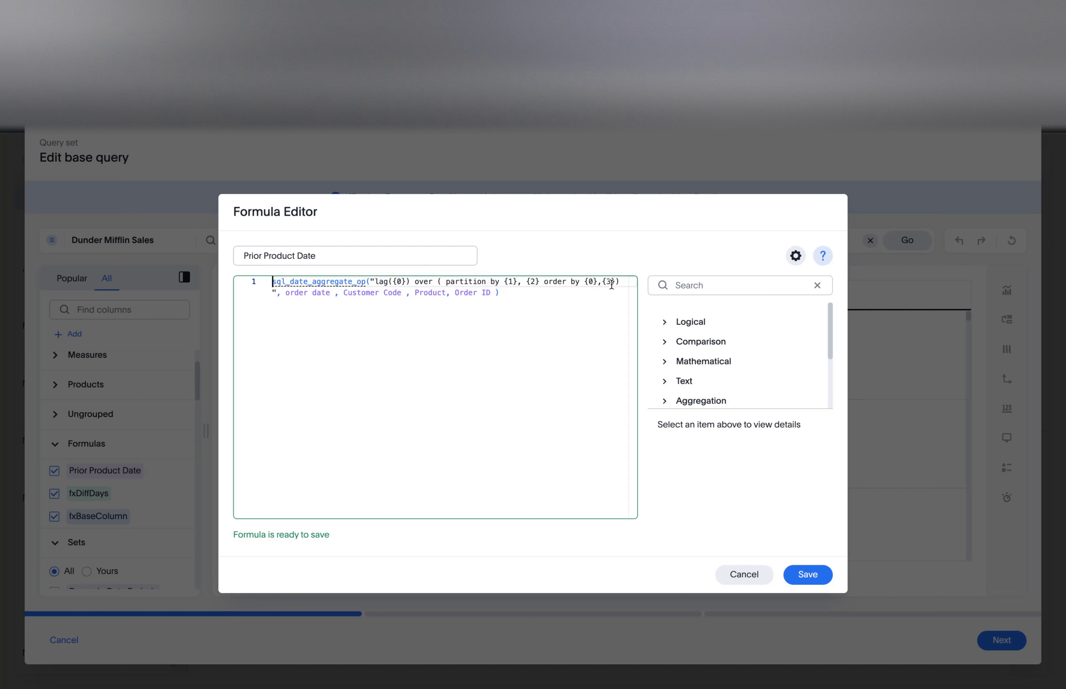
pyautogui.click(745, 577)
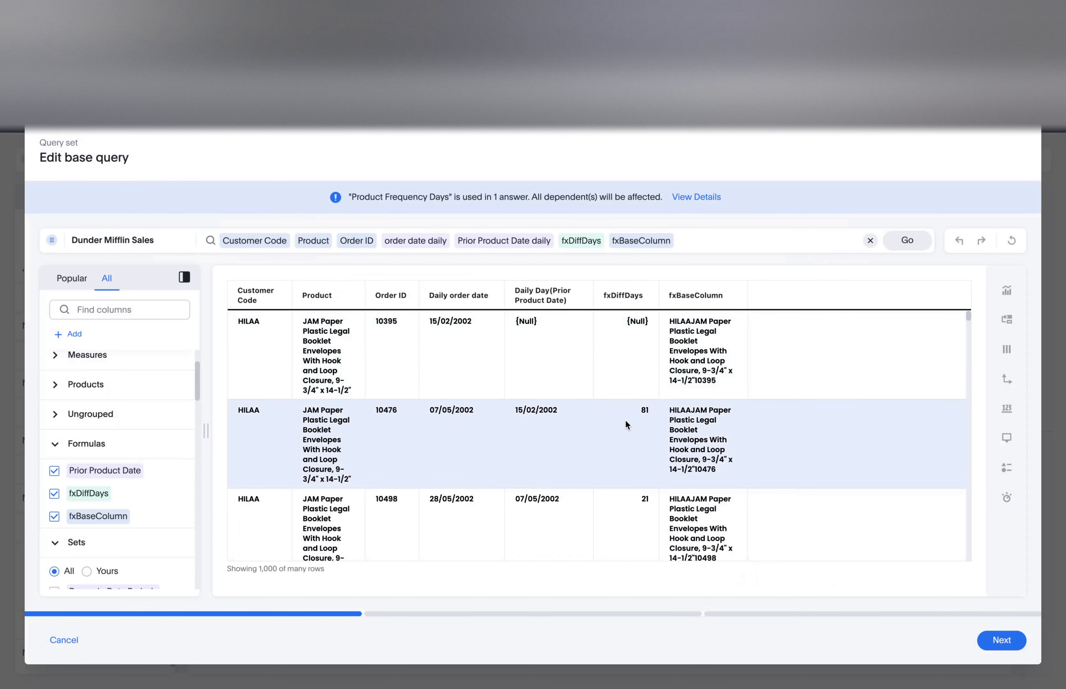
# Review the definitions of the fxDiffDays and fxBaseColumn formulas one after the other, closing each without saving.
pyautogui.click(176, 495)
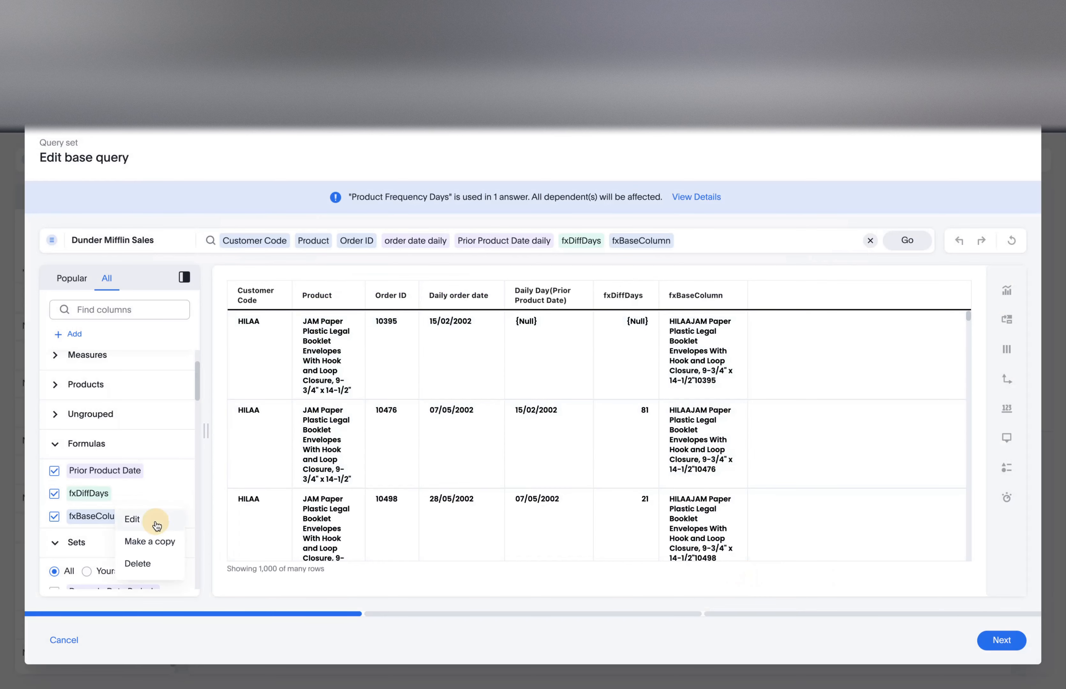
pyautogui.click(146, 520)
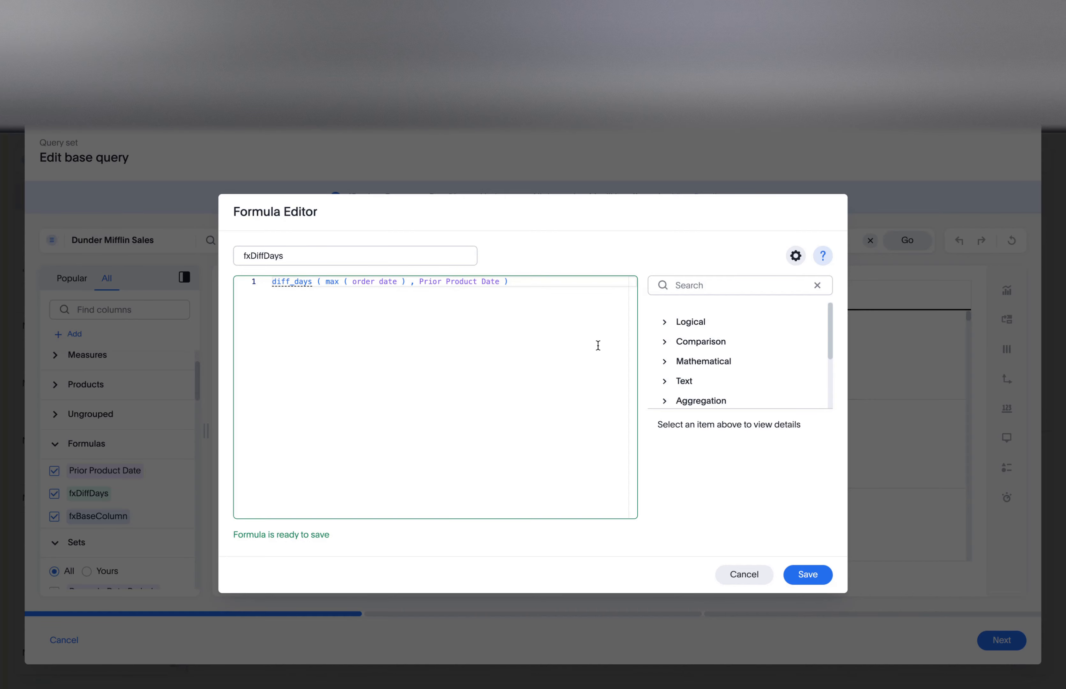
pyautogui.click(746, 576)
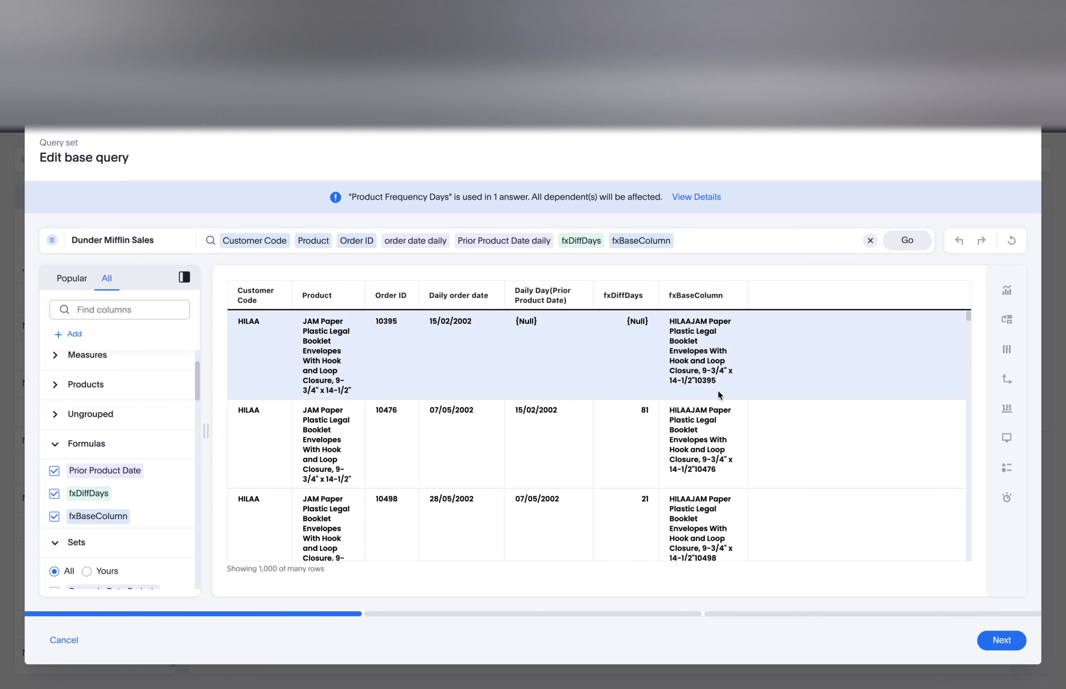
pyautogui.click(176, 519)
pyautogui.click(152, 543)
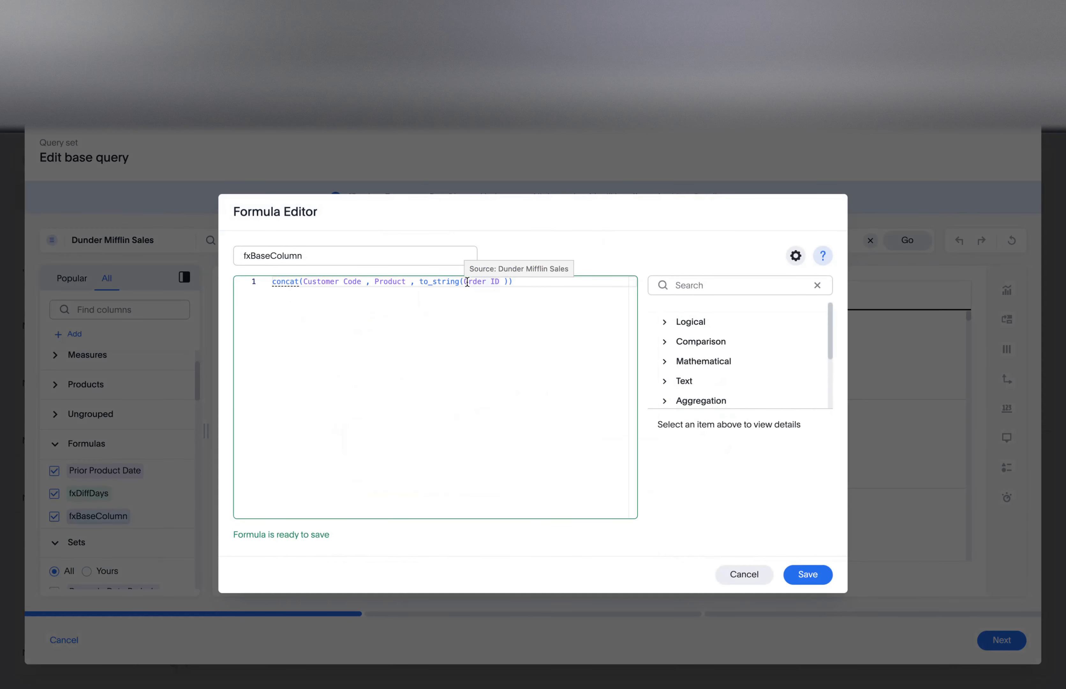
pyautogui.click(729, 571)
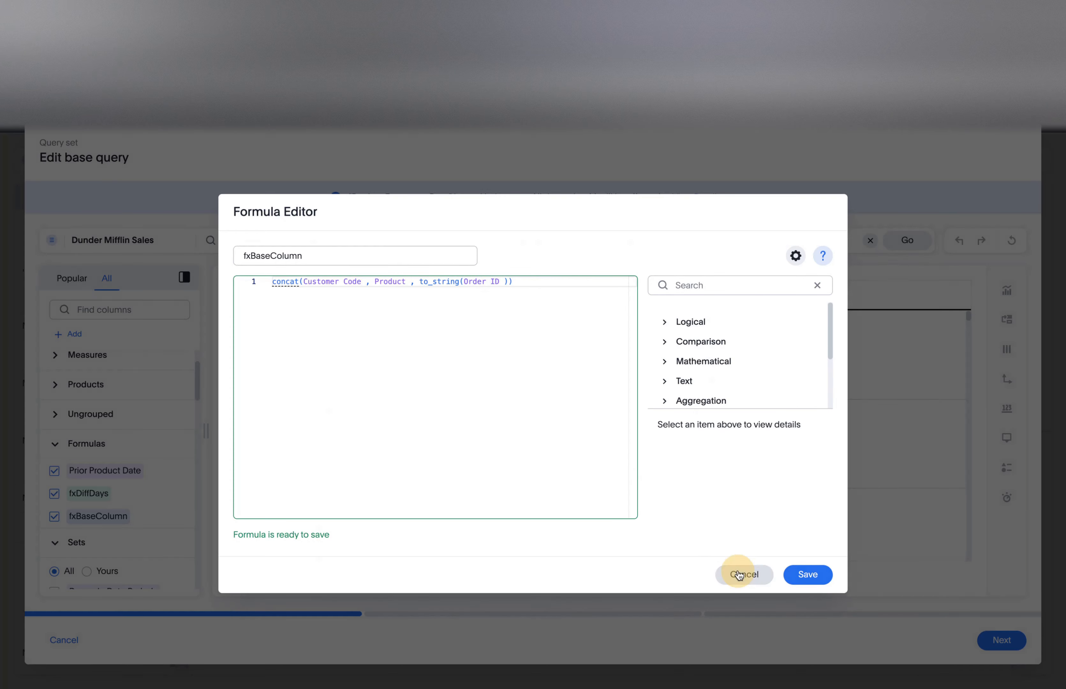
# Continue to the set details, review the base column and grouping column, and proceed to the final stage.
pyautogui.click(1002, 640)
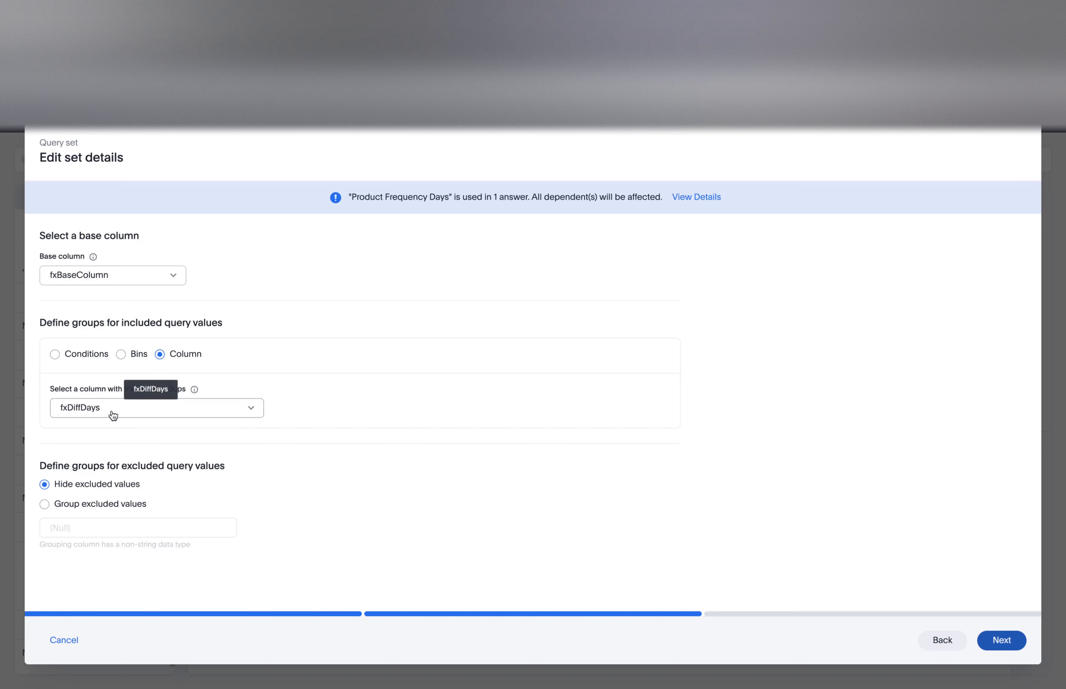
pyautogui.click(1008, 645)
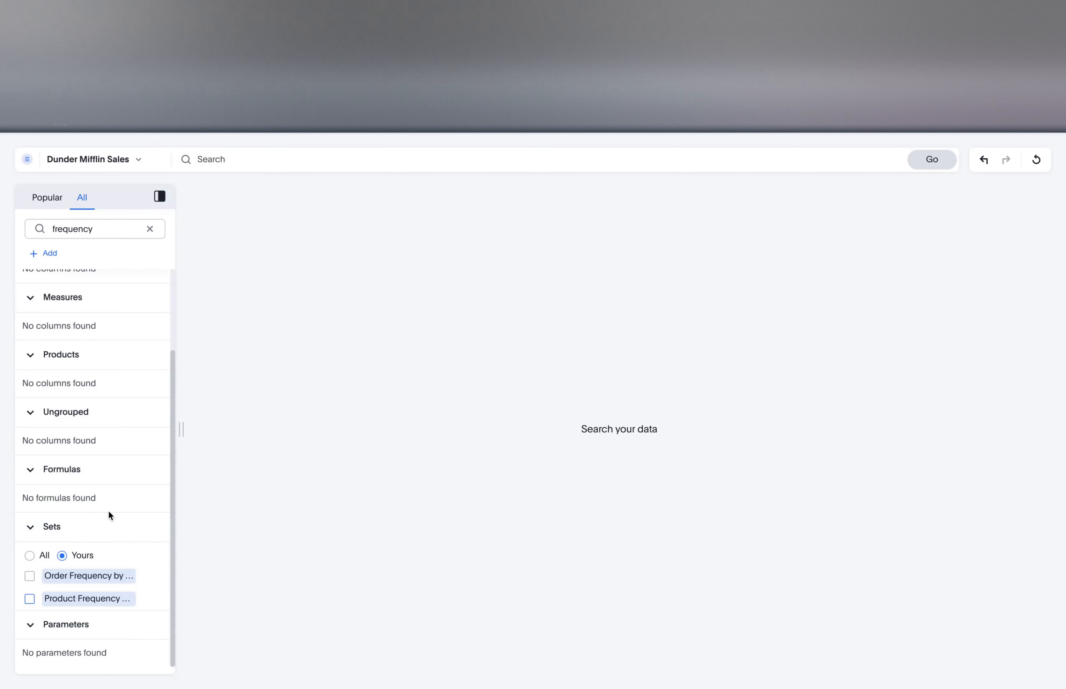
# Add the Product Frequency Days set to the search and run it, then clear the column list's "frequency" filter.
pyautogui.click(30, 600)
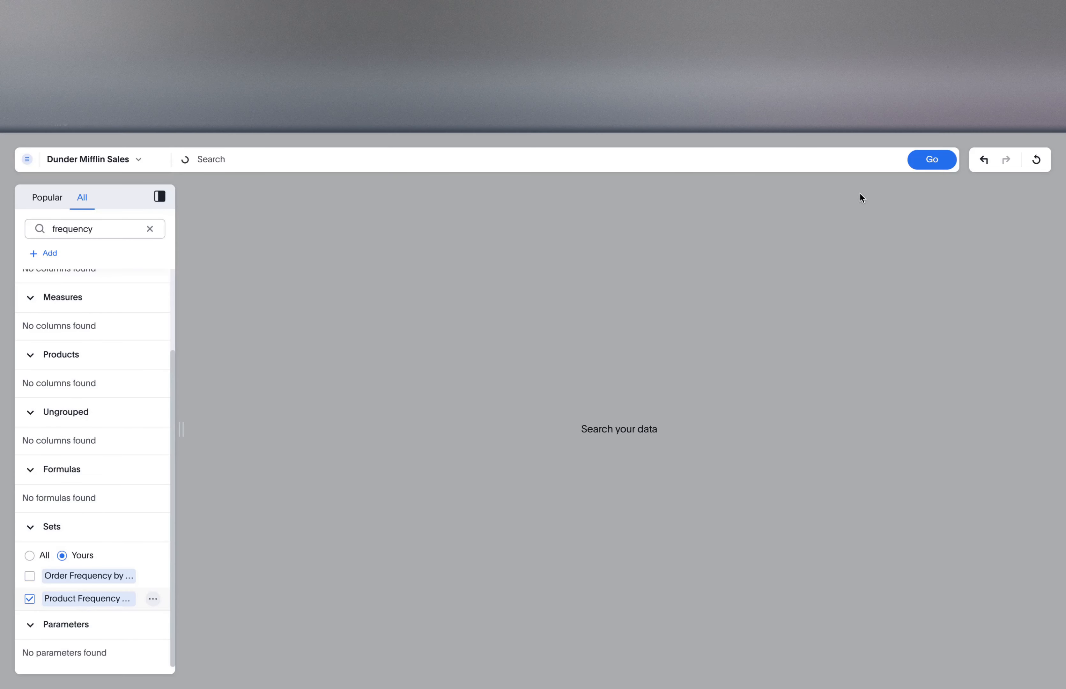
pyautogui.click(932, 159)
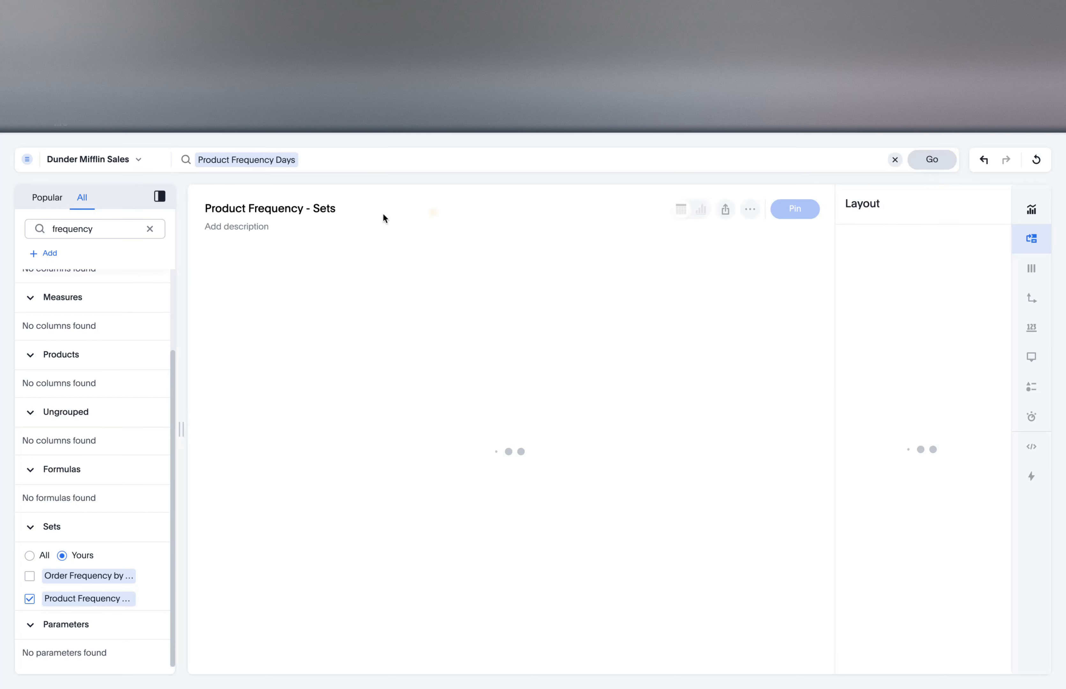
pyautogui.click(95, 230)
pyautogui.press('BackSpace')
pyautogui.press('BackSpace')
pyautogui.press('BackSpace')
pyautogui.press('BackSpace')
pyautogui.press('BackSpace')
pyautogui.press('BackSpace')
pyautogui.press('BackSpace')
pyautogui.press('BackSpace')
pyautogui.press('BackSpace')
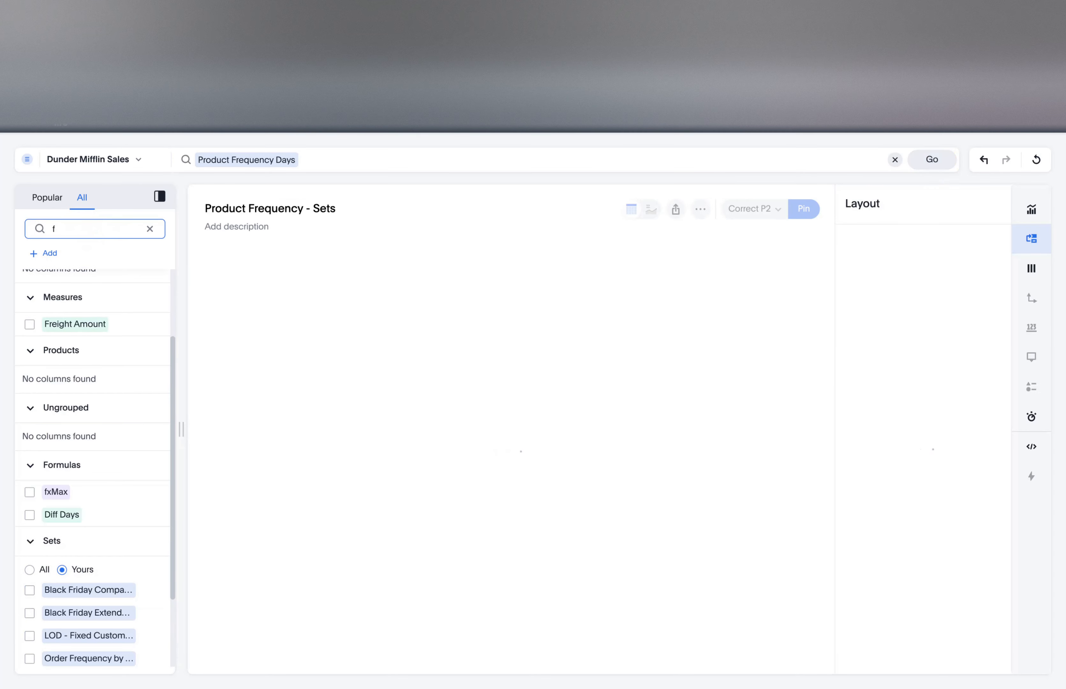
# Aggregate Product Frequency Days as an average in the search query and break it down by Category.
pyautogui.click(196, 160)
pyautogui.write('average')
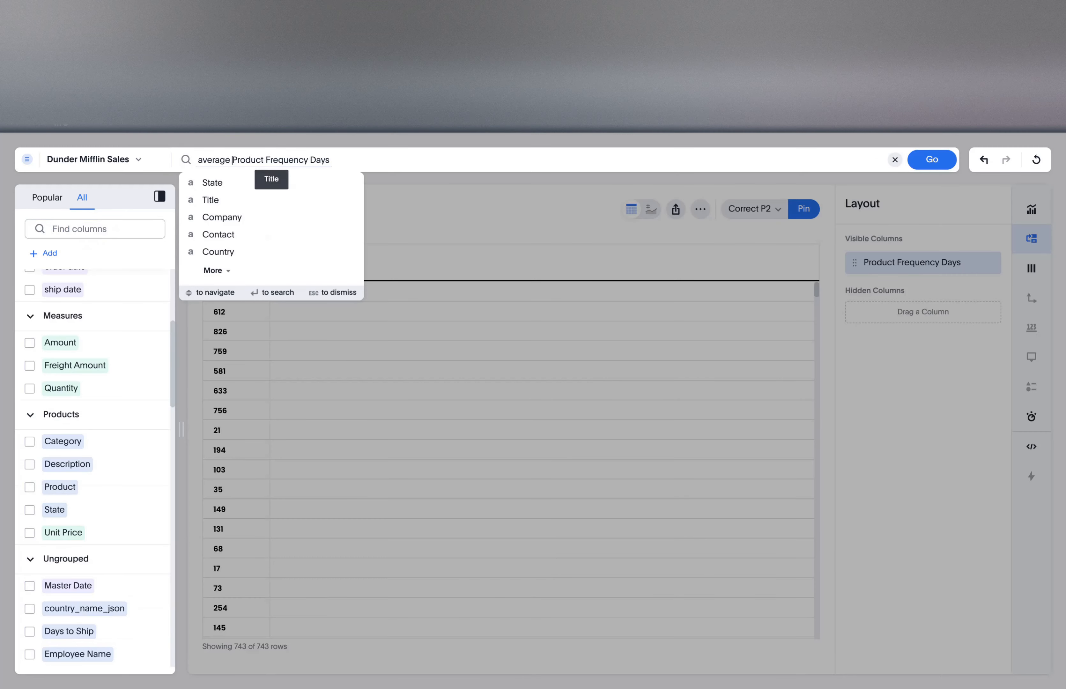
pyautogui.press('Return')
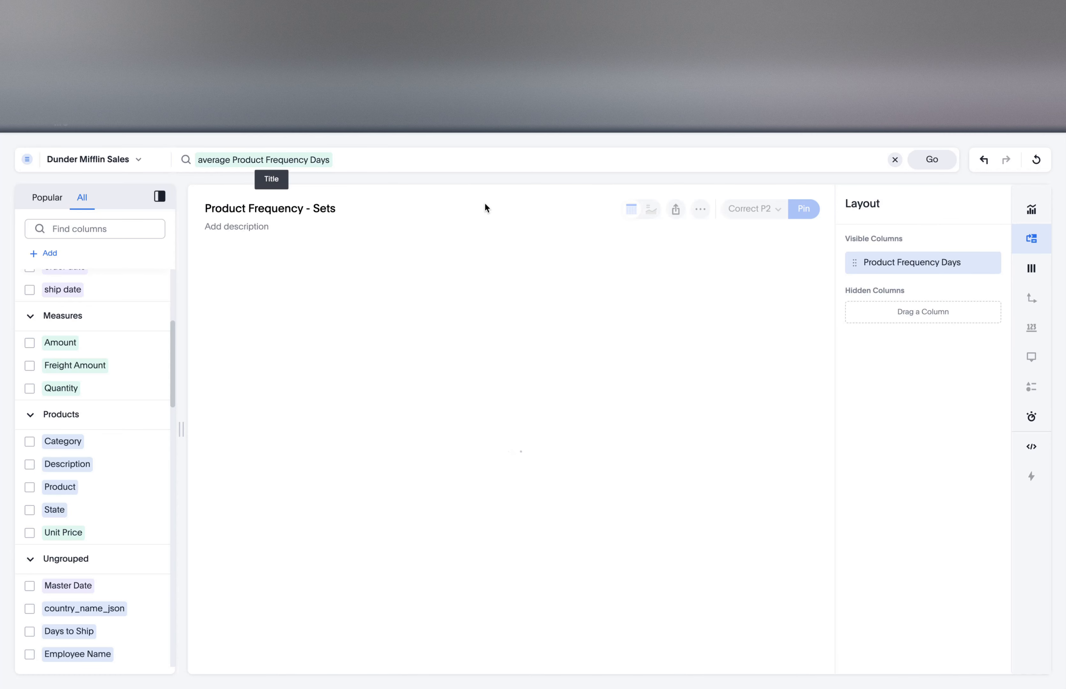
pyautogui.click(541, 161)
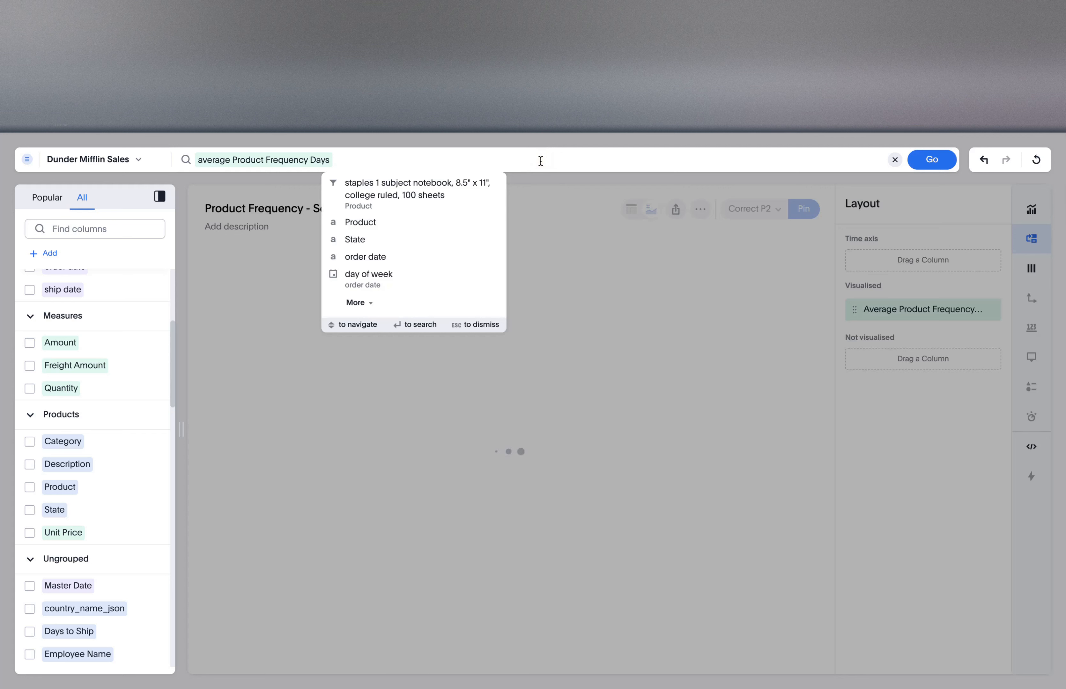
pyautogui.write('category')
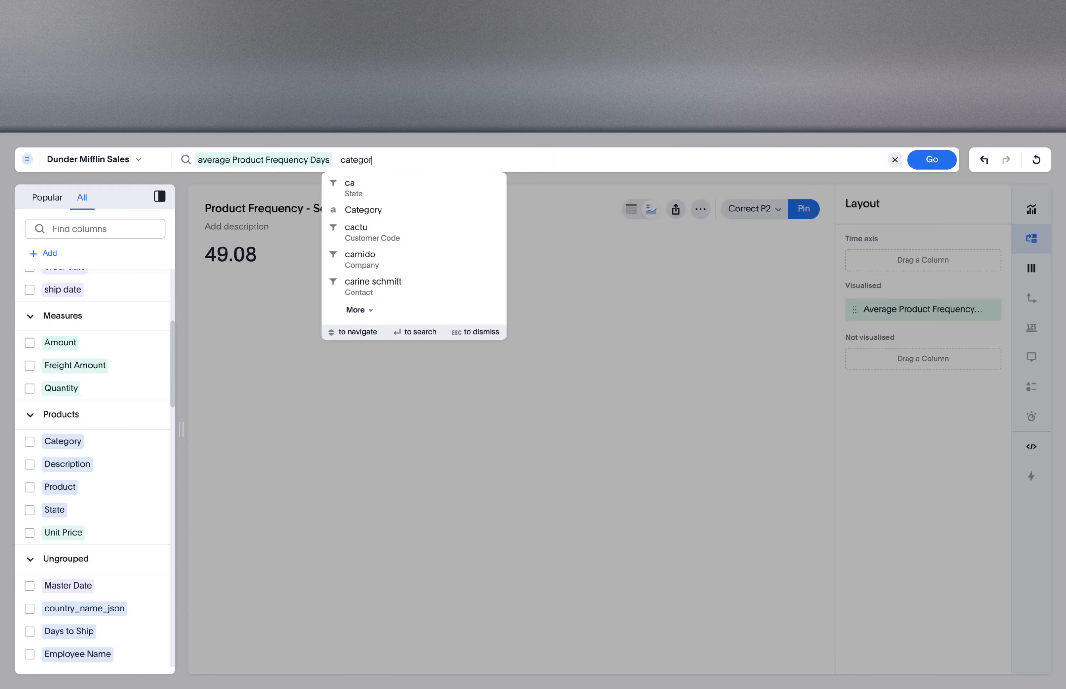
pyautogui.click(416, 184)
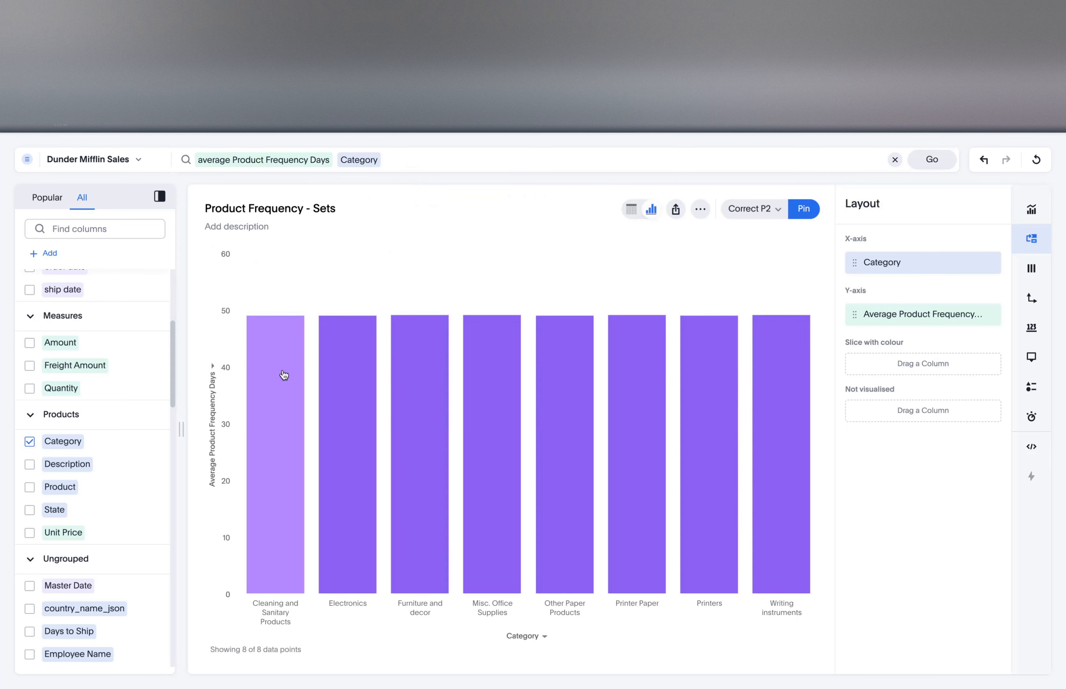
# Drill down into the Printers category by Product.
pyautogui.moveTo(347, 380)
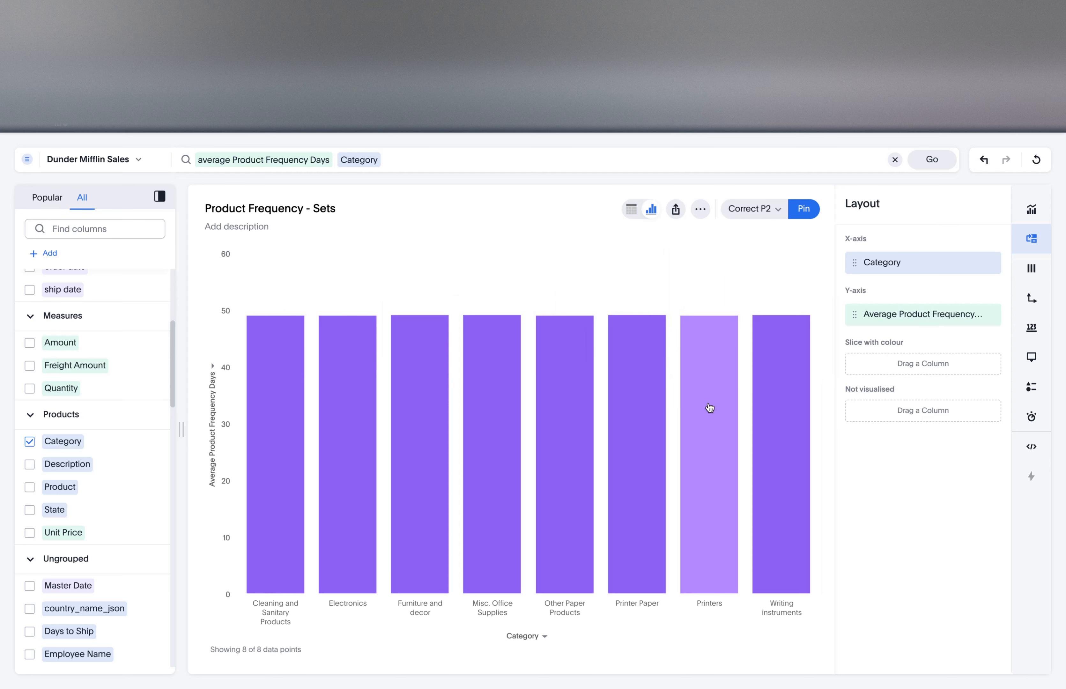
pyautogui.rightClick(722, 408)
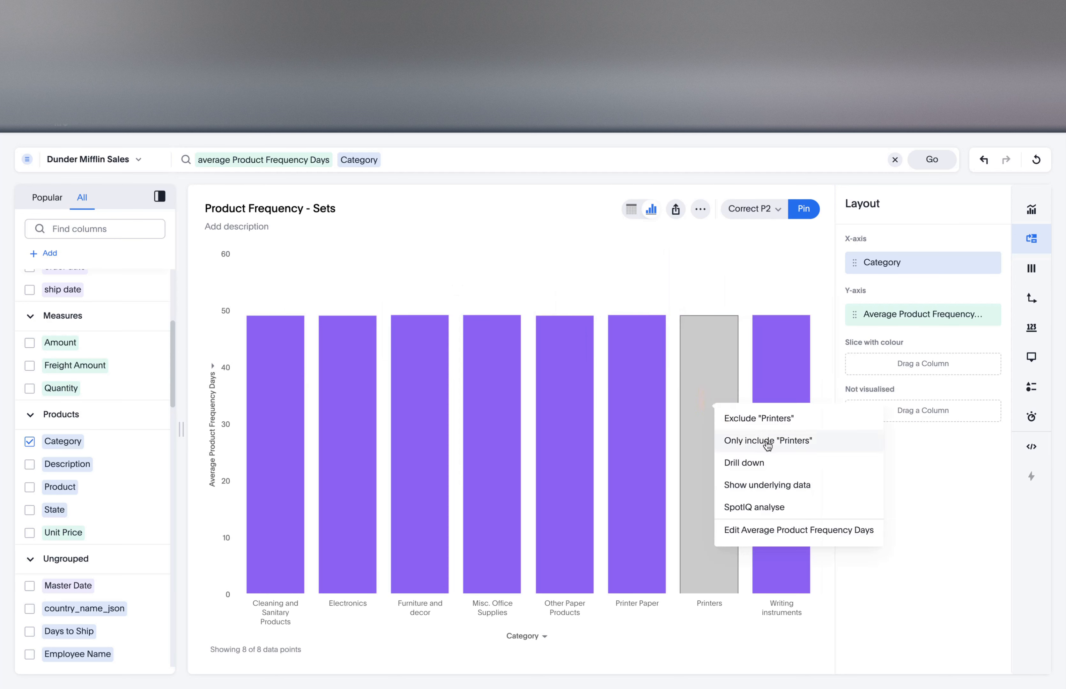
pyautogui.click(750, 462)
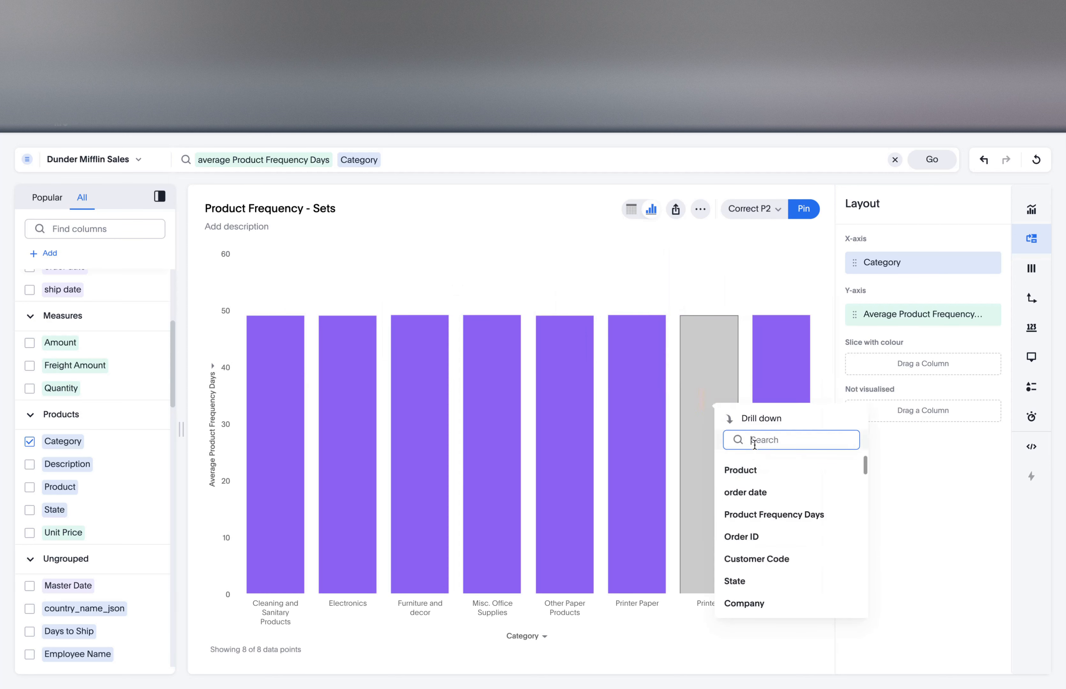
pyautogui.click(741, 469)
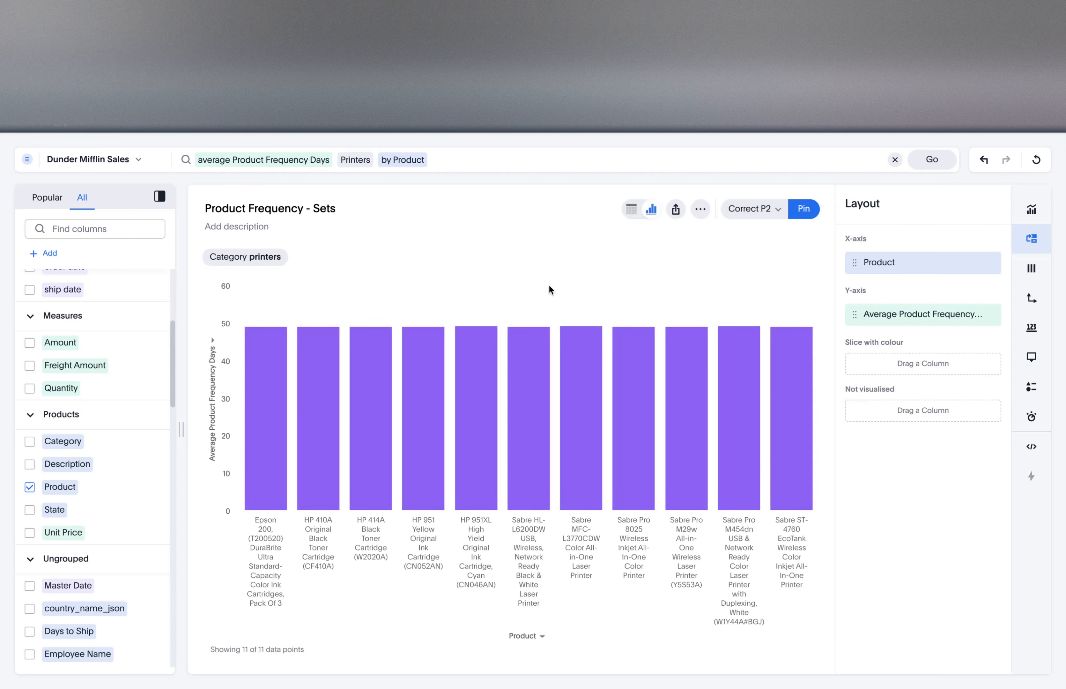
# Restrict the product frequency query to orders from this year.
pyautogui.click(536, 160)
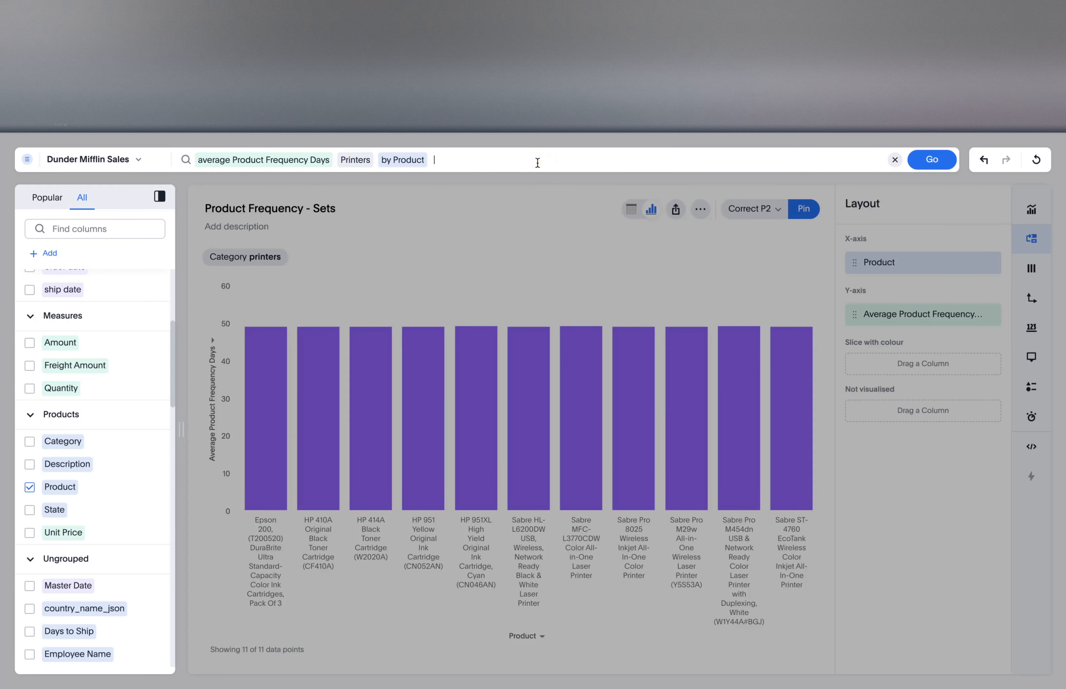
pyautogui.write('this year')
pyautogui.press('Return')
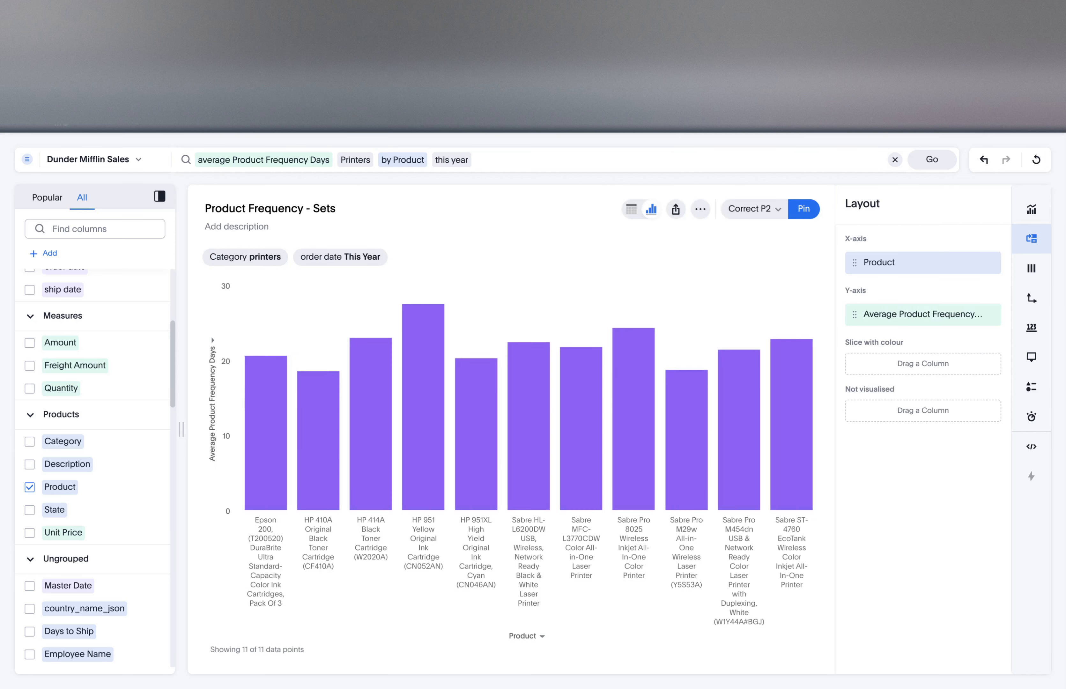
# Extend the date condition in the query to compare this year vs last year.
pyautogui.click(493, 161)
pyautogui.write('vs ')
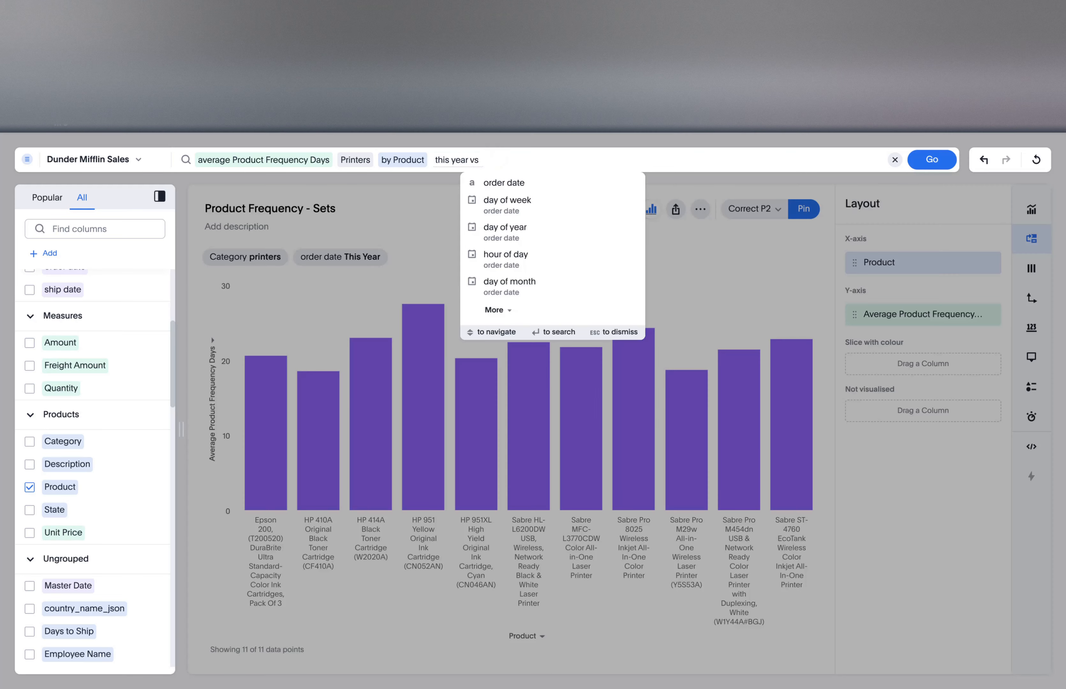
pyautogui.write('last year')
pyautogui.press('Return')
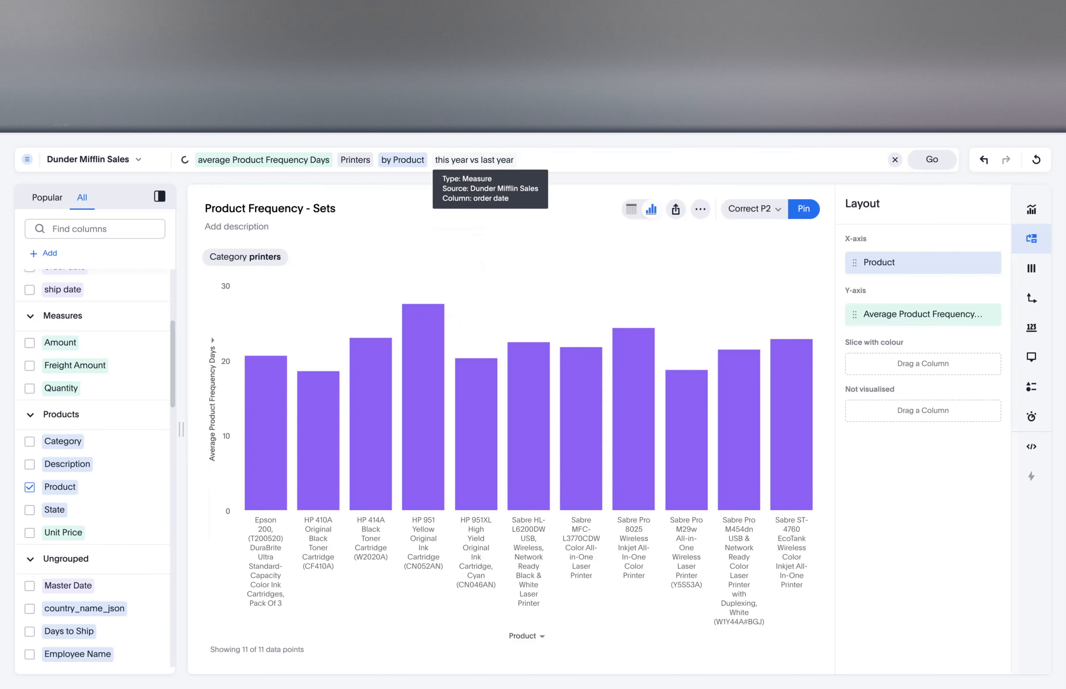